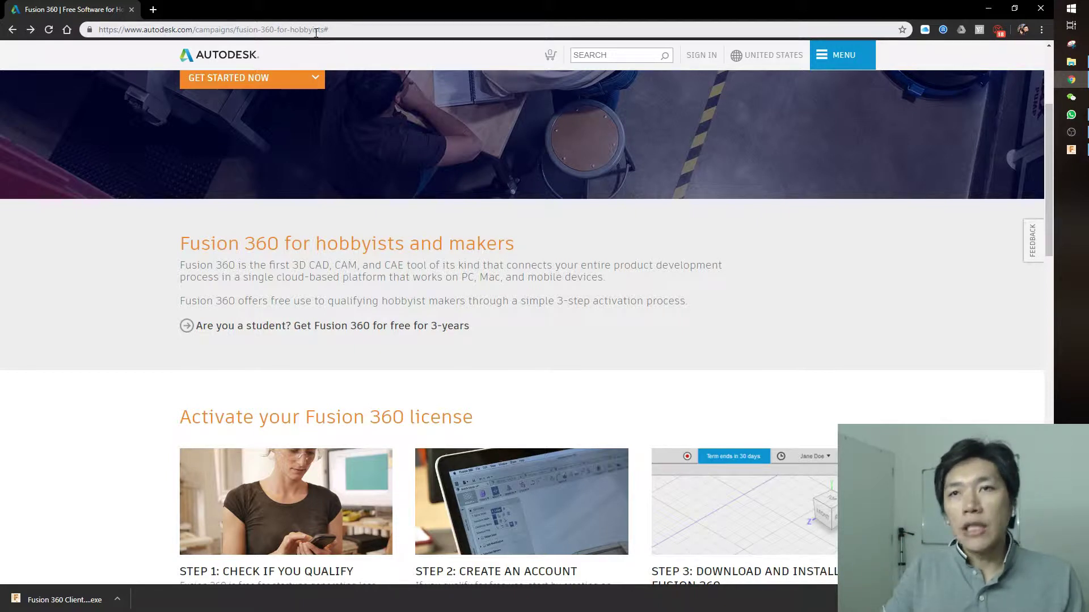
# Reload the Fusion 360 hobbyist page from its address bar.
pyautogui.doubleClick(317, 31)
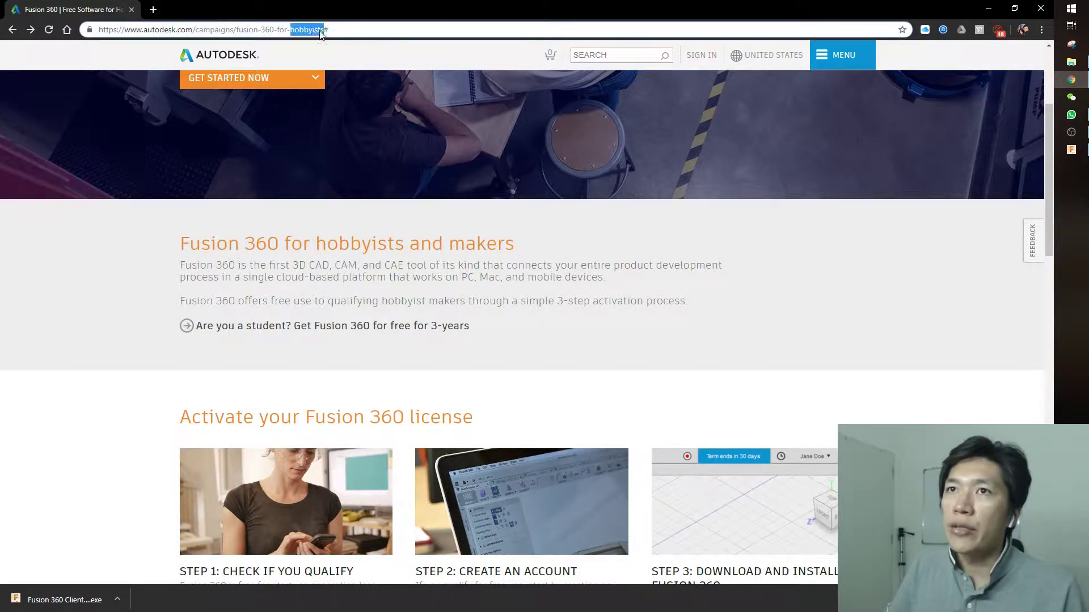
pyautogui.click(346, 28)
pyautogui.click(350, 25)
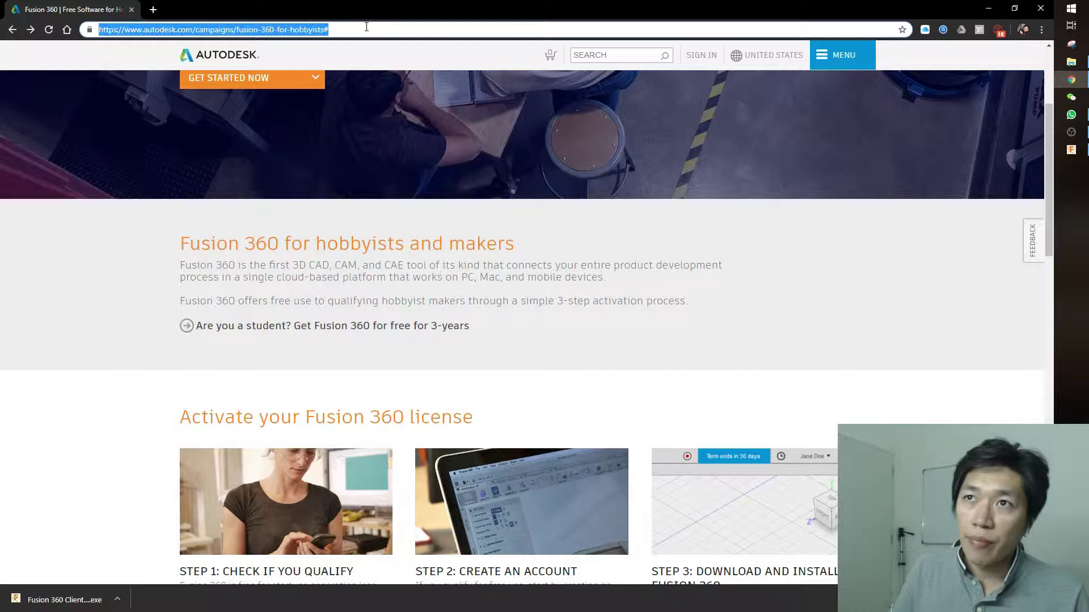
pyautogui.press('Return')
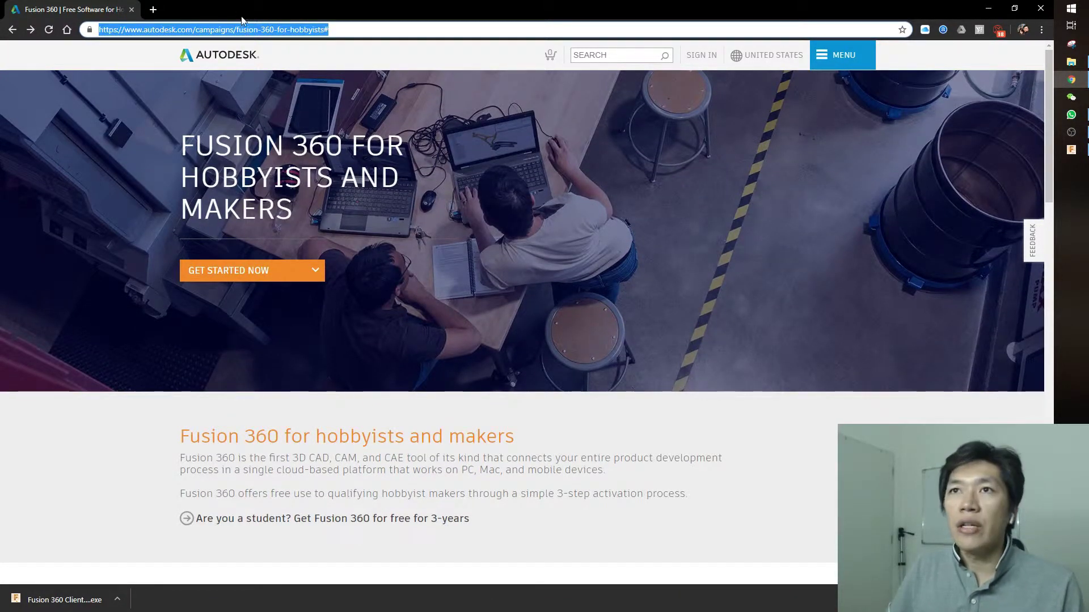
# Jump to 'Activate your Fusion 360 license' and follow Step 2's Create account link.
pyautogui.click(244, 275)
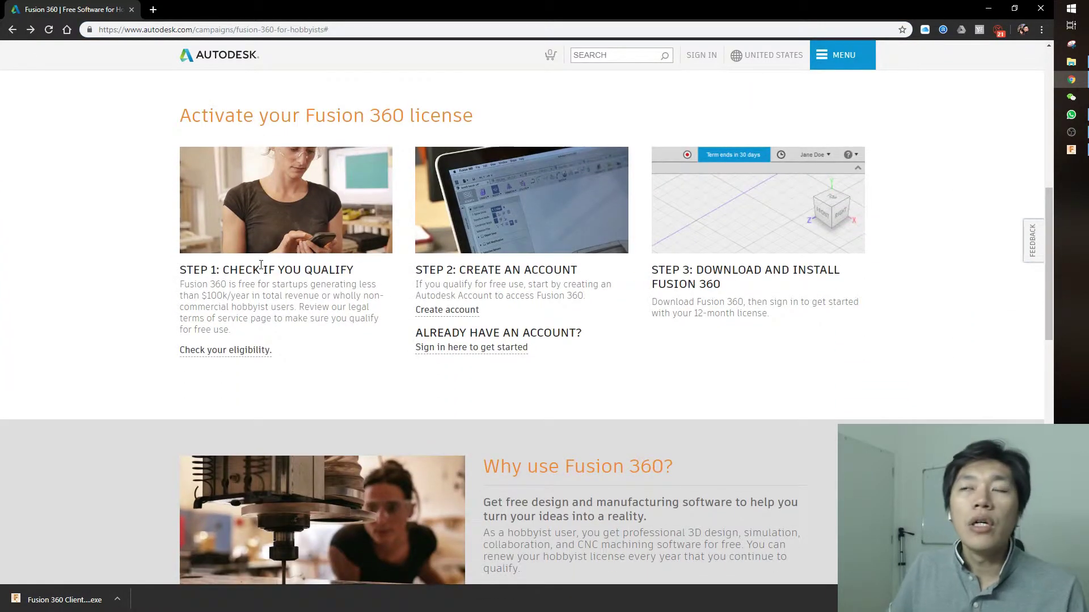
pyautogui.moveTo(201, 117); pyautogui.dragTo(508, 116)
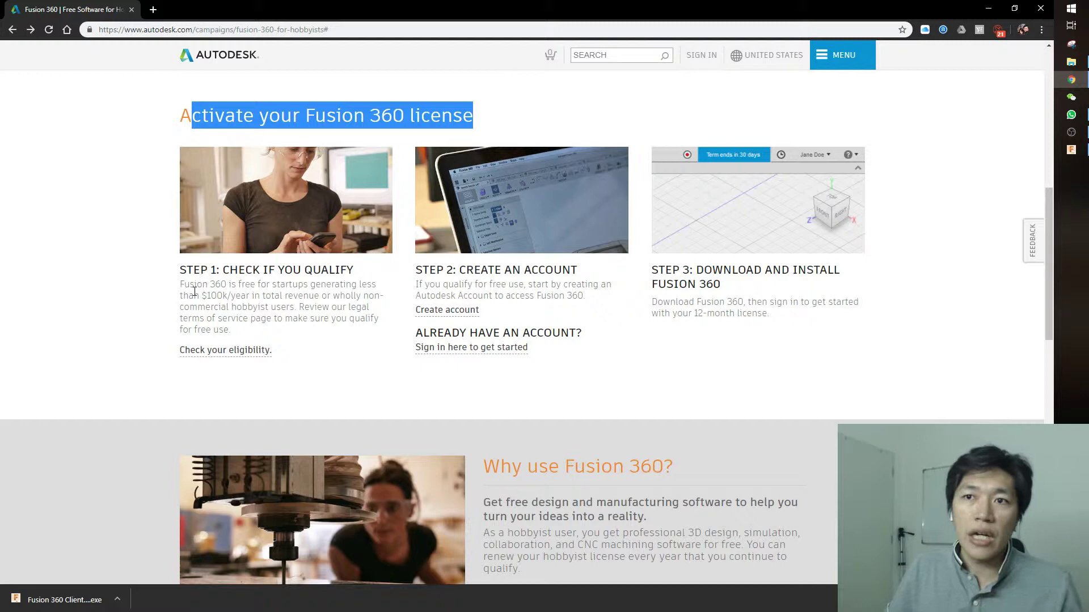
pyautogui.moveTo(200, 294); pyautogui.dragTo(258, 294)
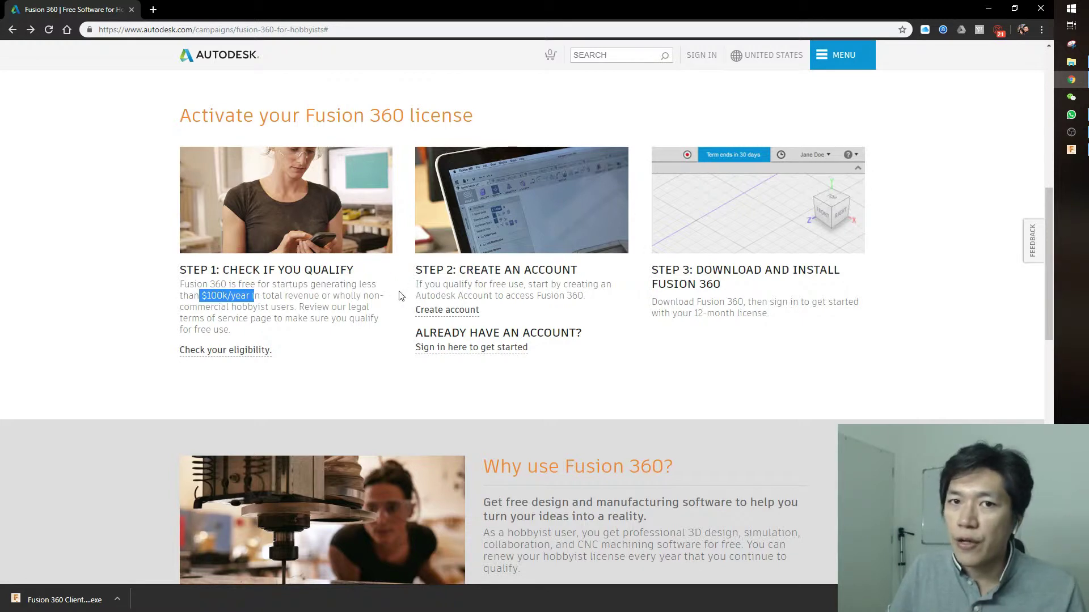
pyautogui.click(464, 312)
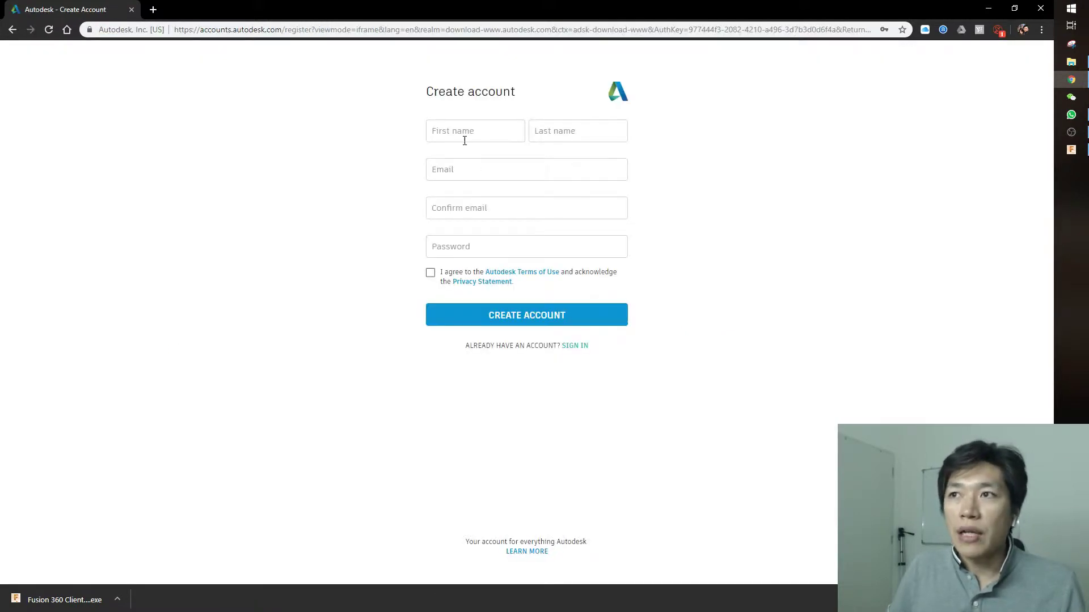
# Start the Create account form with the first name and accept the Autodesk terms of use.
pyautogui.click(470, 137)
pyautogui.click(651, 158)
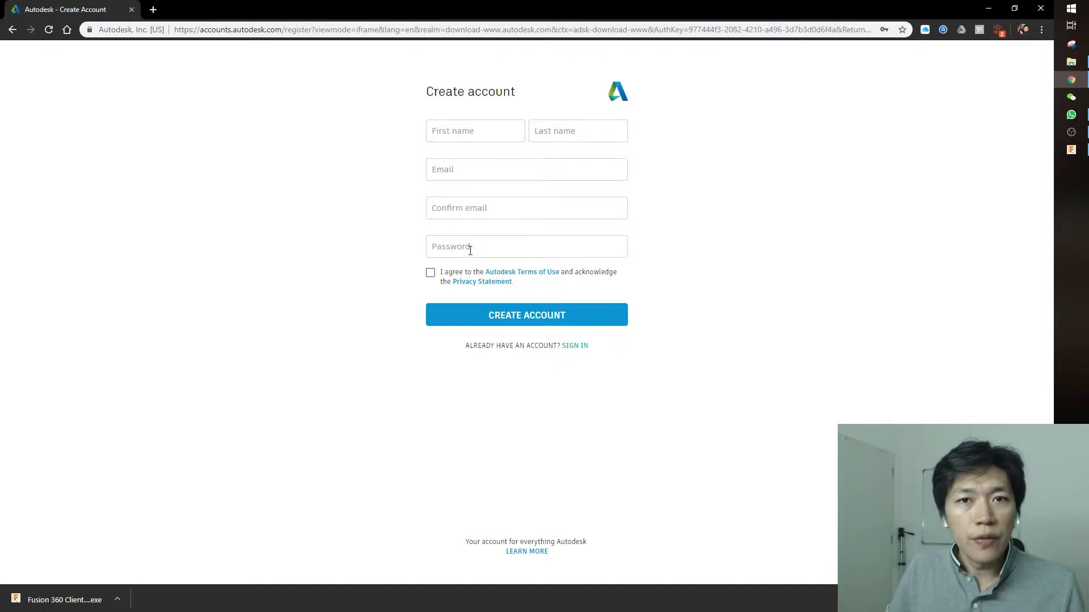
pyautogui.click(431, 273)
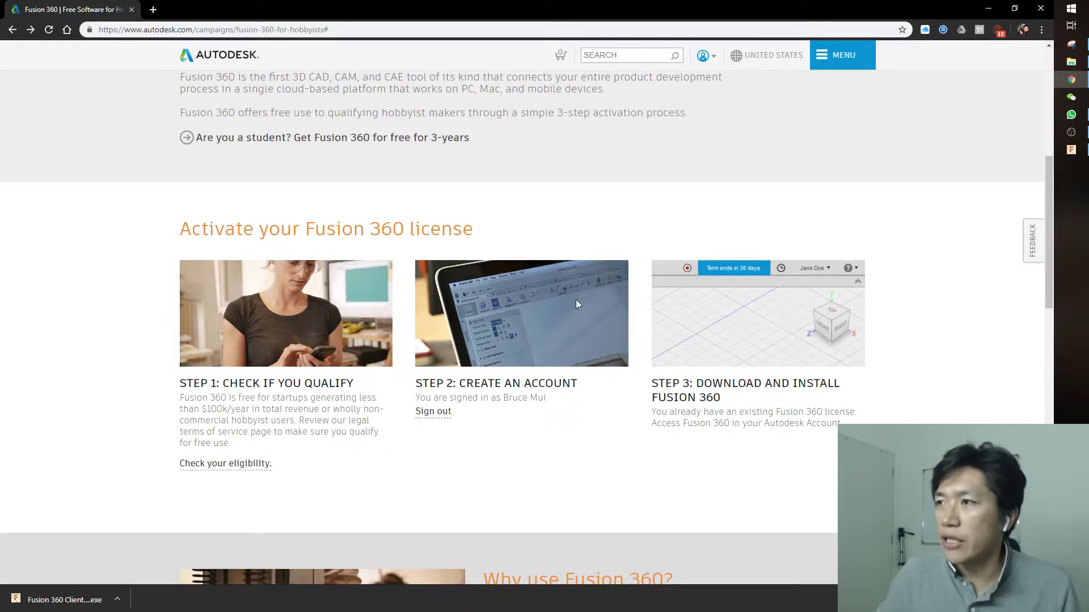
# From the account icon menu, go to 'Manage products & downloads'.
pyautogui.moveTo(648, 409); pyautogui.dragTo(832, 424)
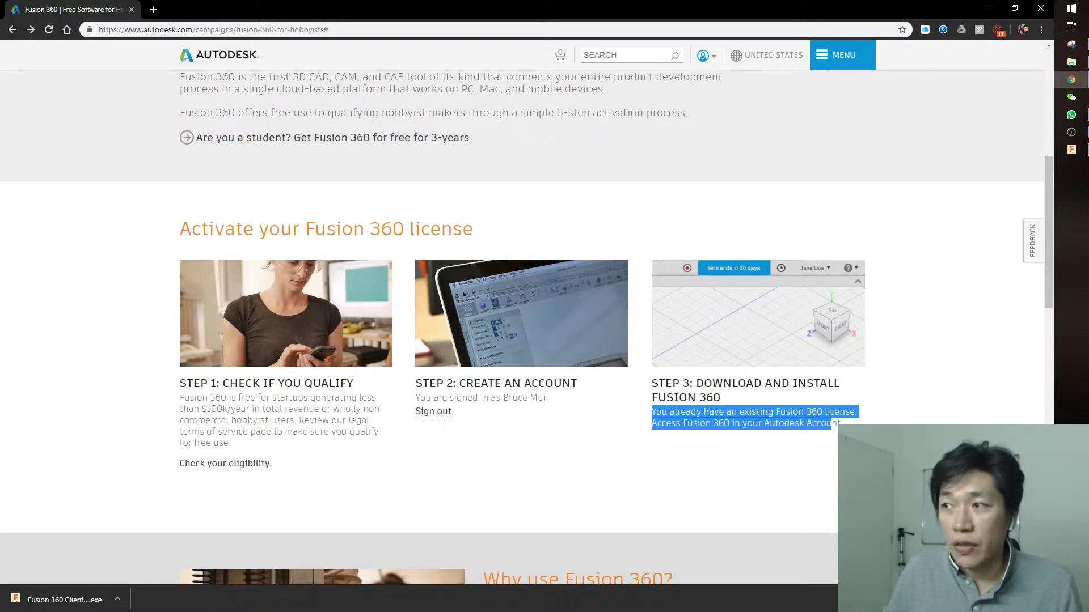
pyautogui.click(839, 422)
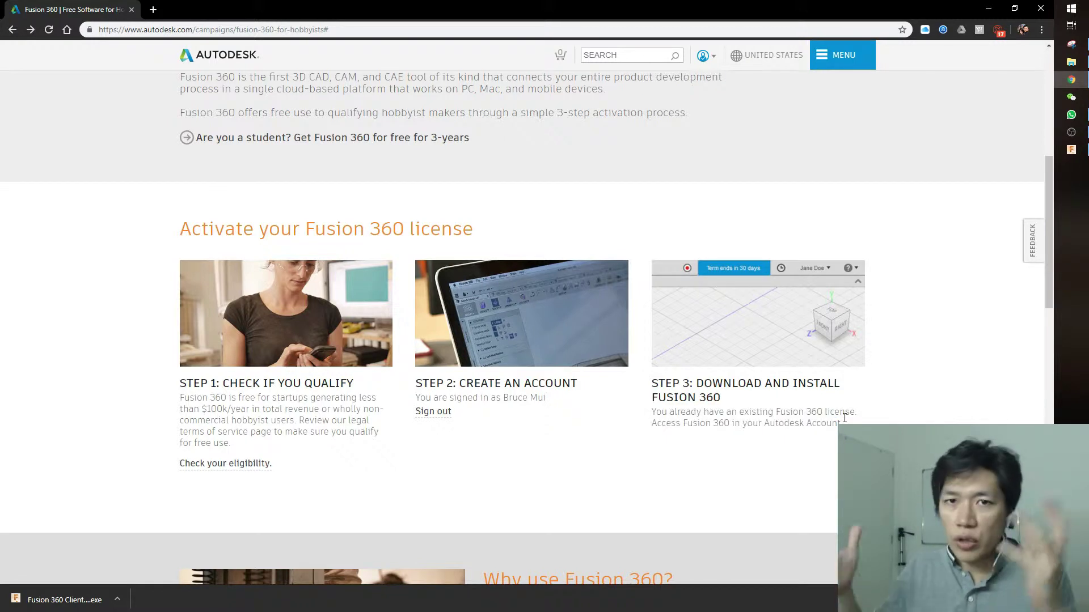
pyautogui.click(711, 58)
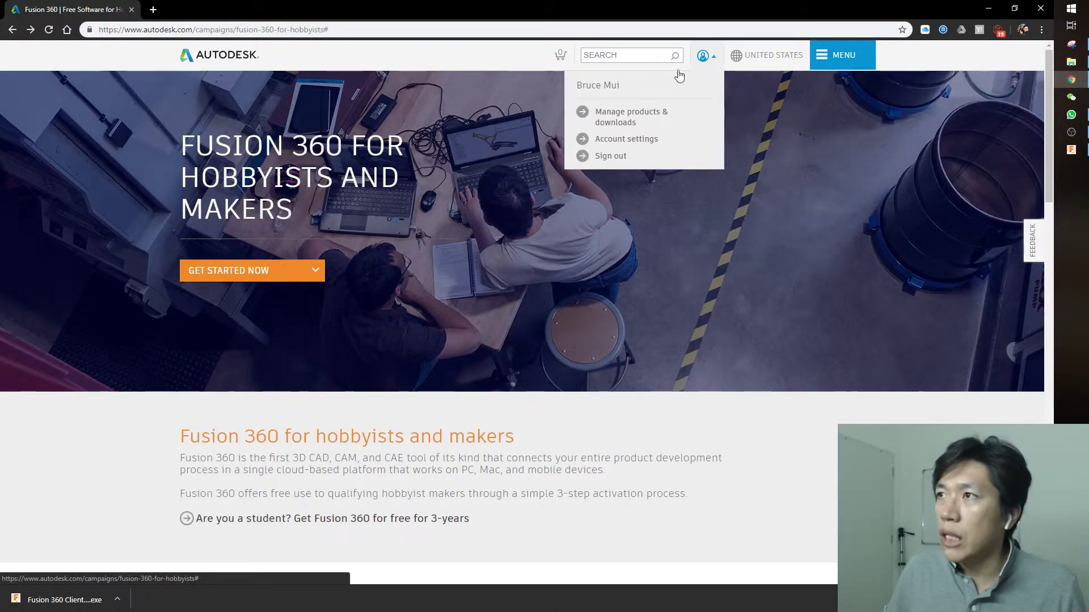
pyautogui.click(628, 118)
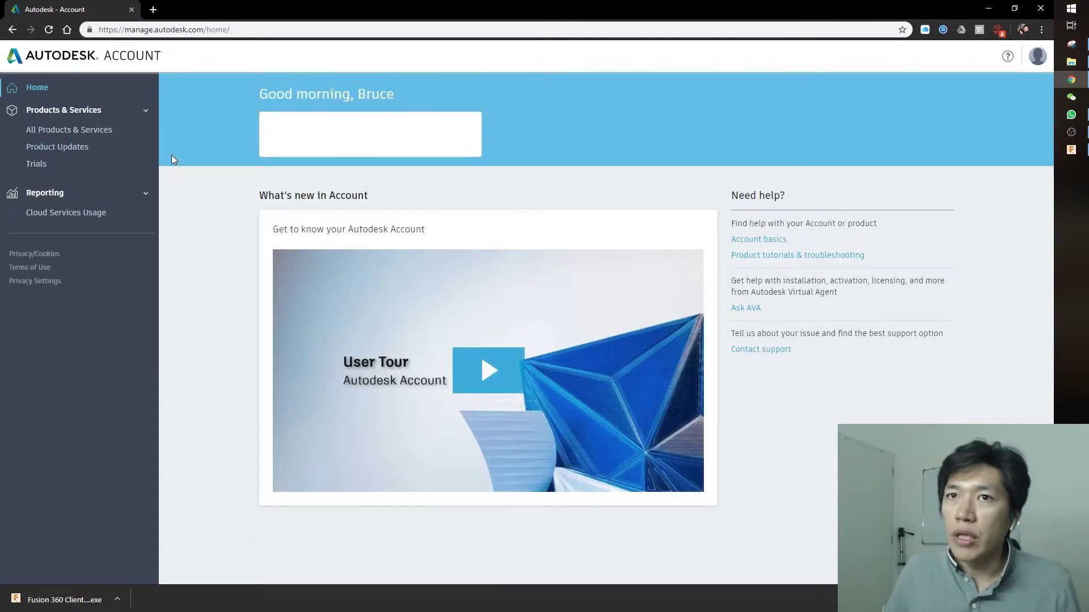
# Show All Products & Services and start the Fusion 360 download.
pyautogui.click(82, 132)
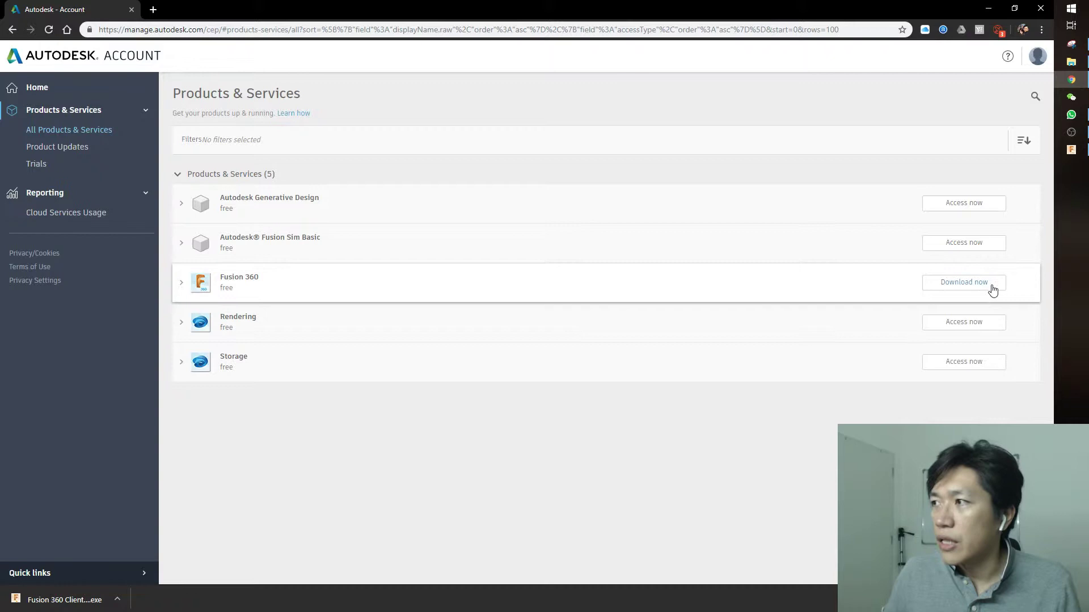
pyautogui.click(971, 284)
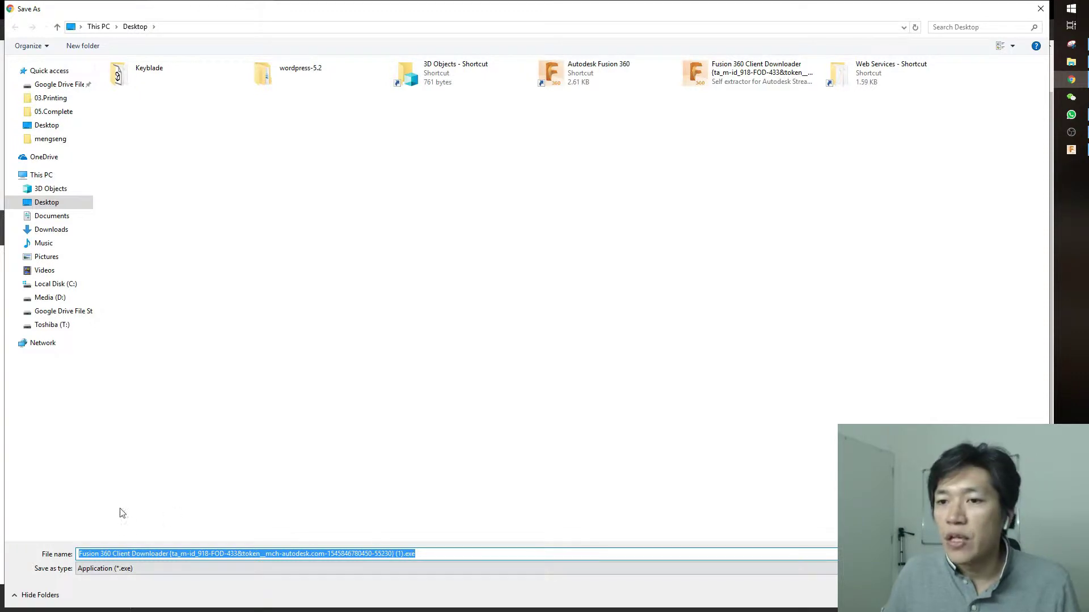
# Save the Fusion 360 Client Downloader to Desktop, run it, and bring up the launched Fusion 360 window.
pyautogui.press('Return')
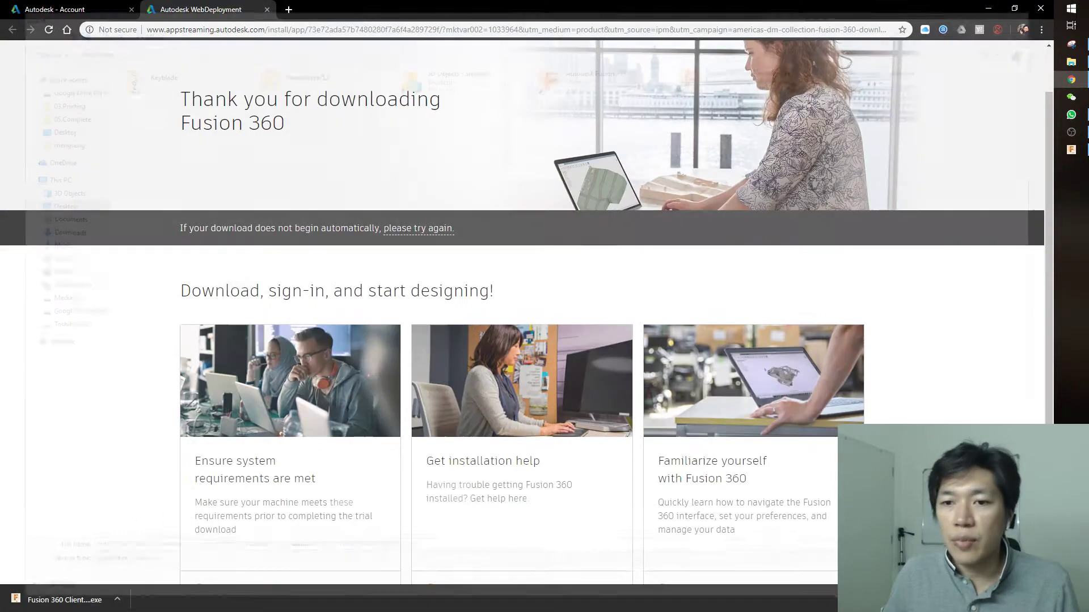
pyautogui.press('super+d')
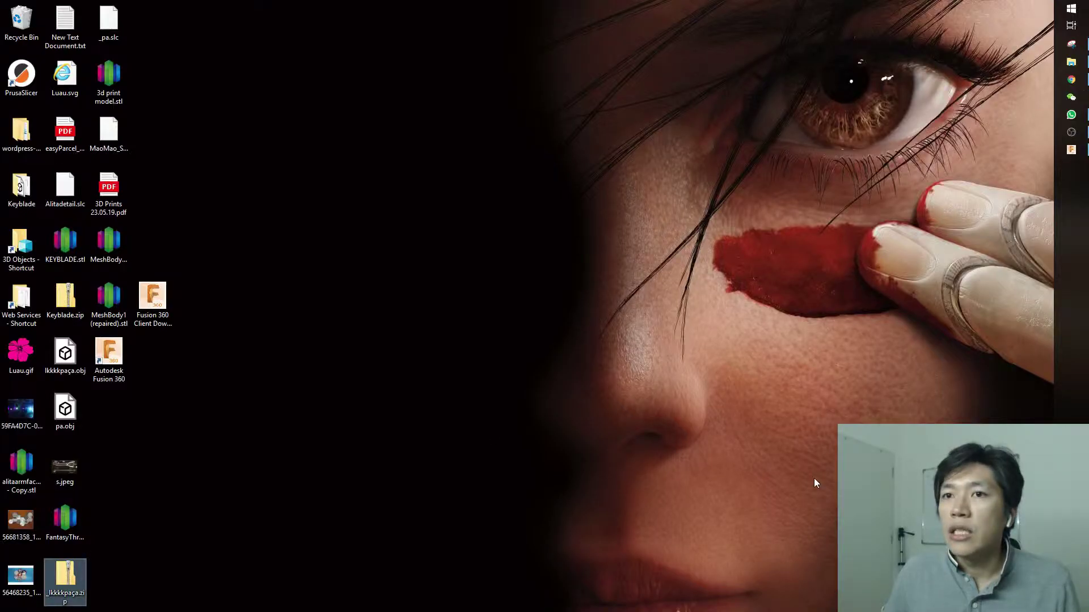
pyautogui.click(152, 328)
pyautogui.moveTo(168, 352); pyautogui.dragTo(282, 214)
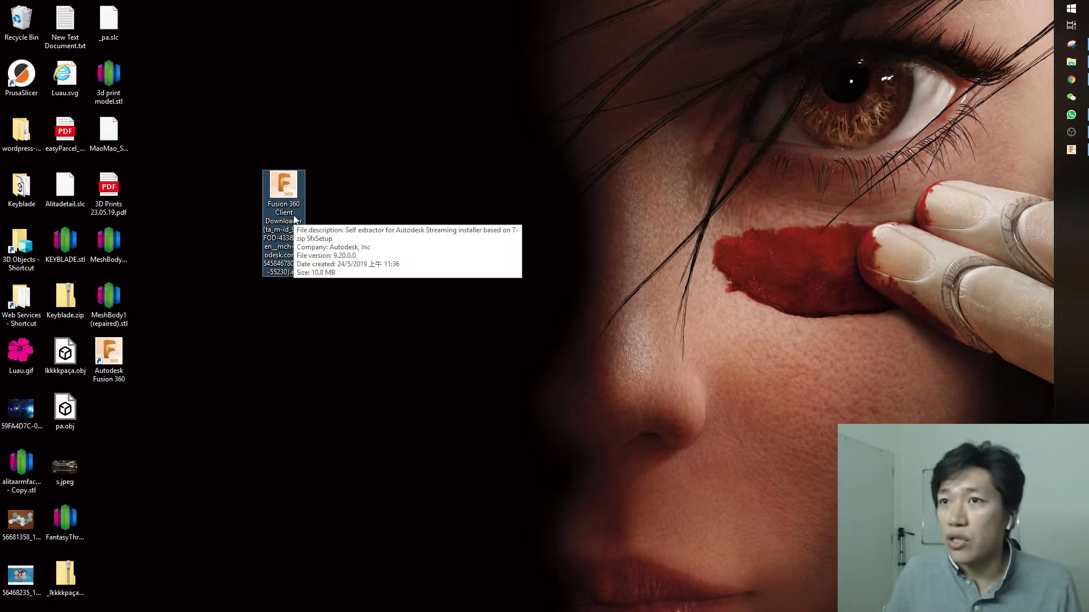
pyautogui.doubleClick(288, 213)
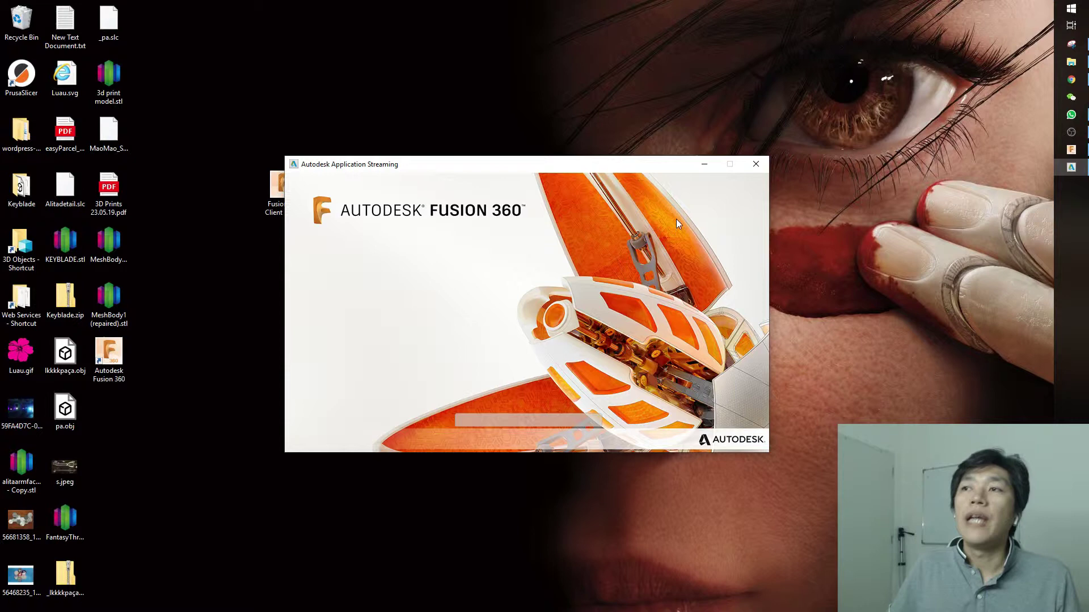
pyautogui.click(759, 168)
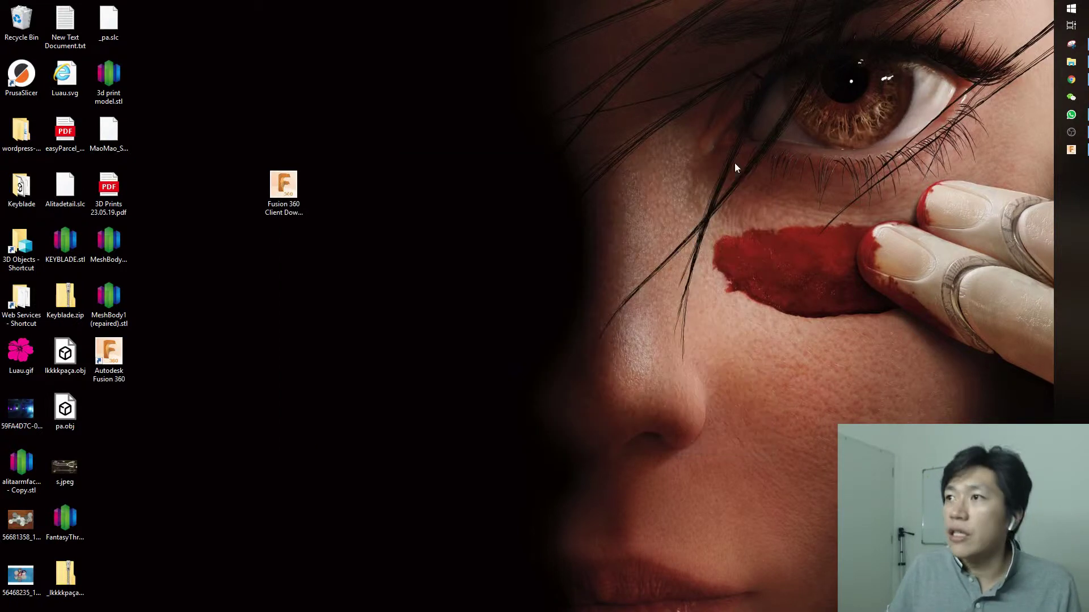
pyautogui.click(1070, 150)
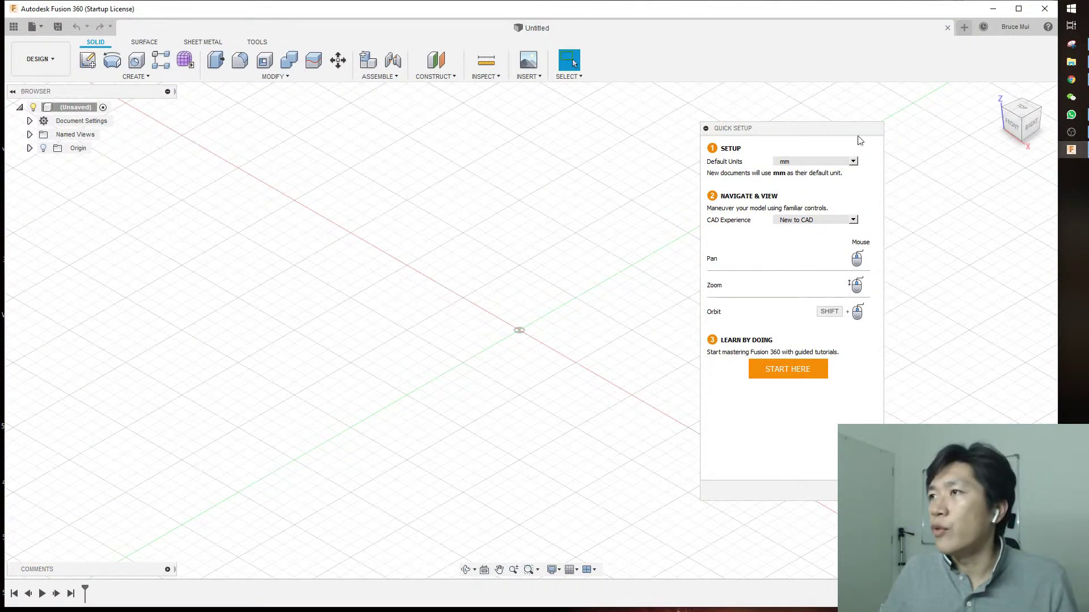
# Choose Tinkercad from the Quick Setup CAD Experience dropdown.
pyautogui.moveTo(835, 135); pyautogui.dragTo(802, 124)
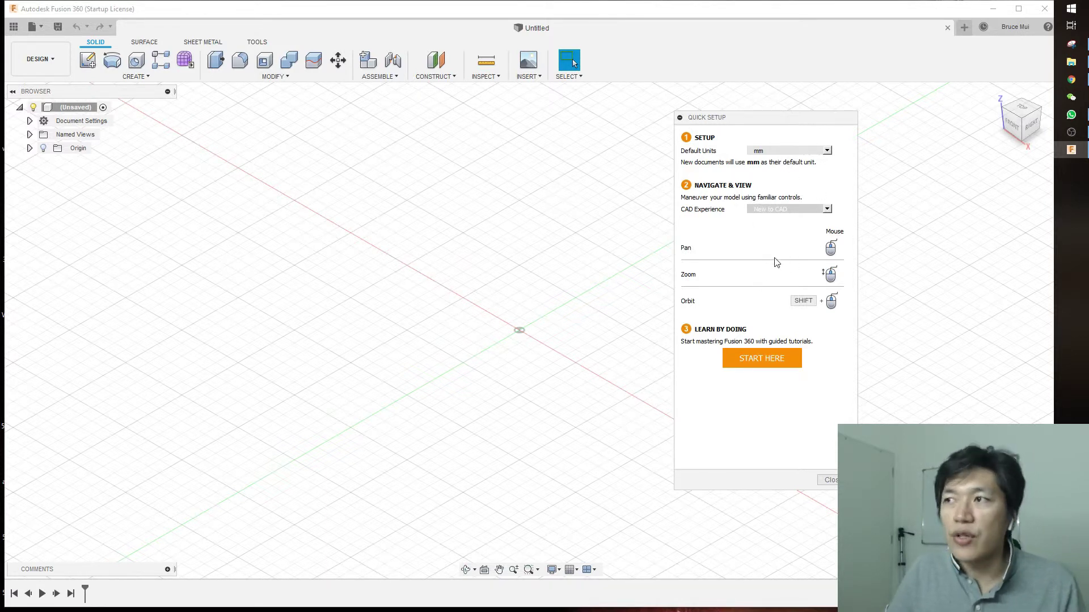
pyautogui.click(812, 209)
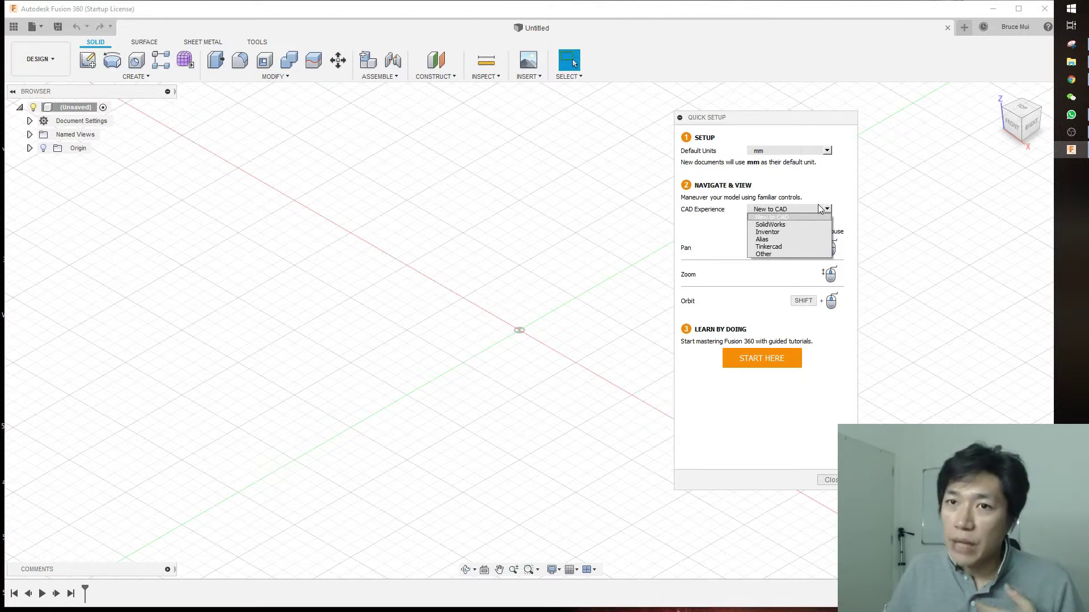
pyautogui.click(785, 247)
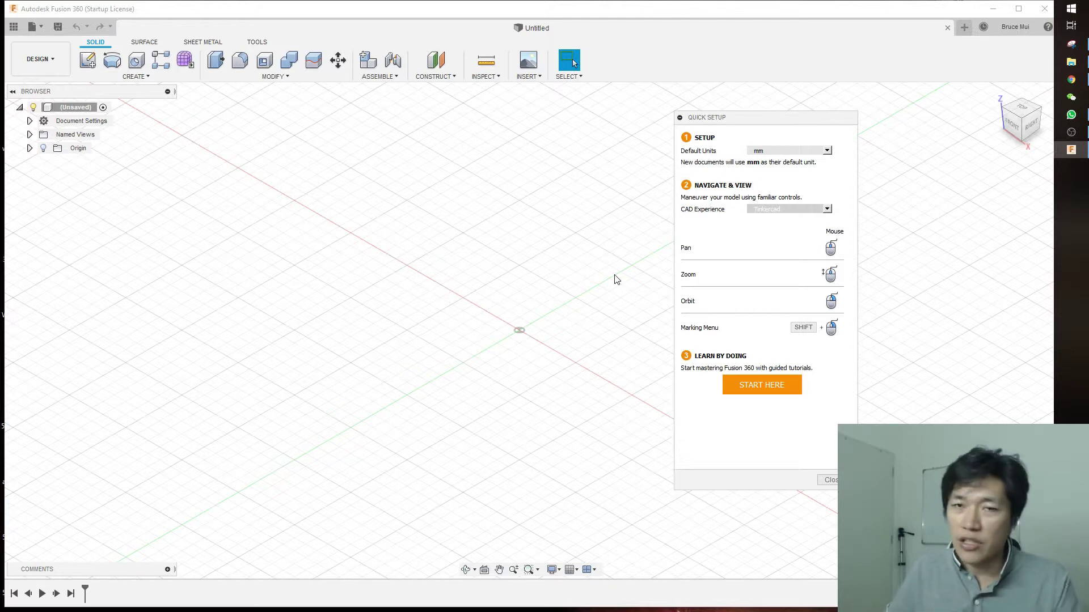
pyautogui.click(815, 210)
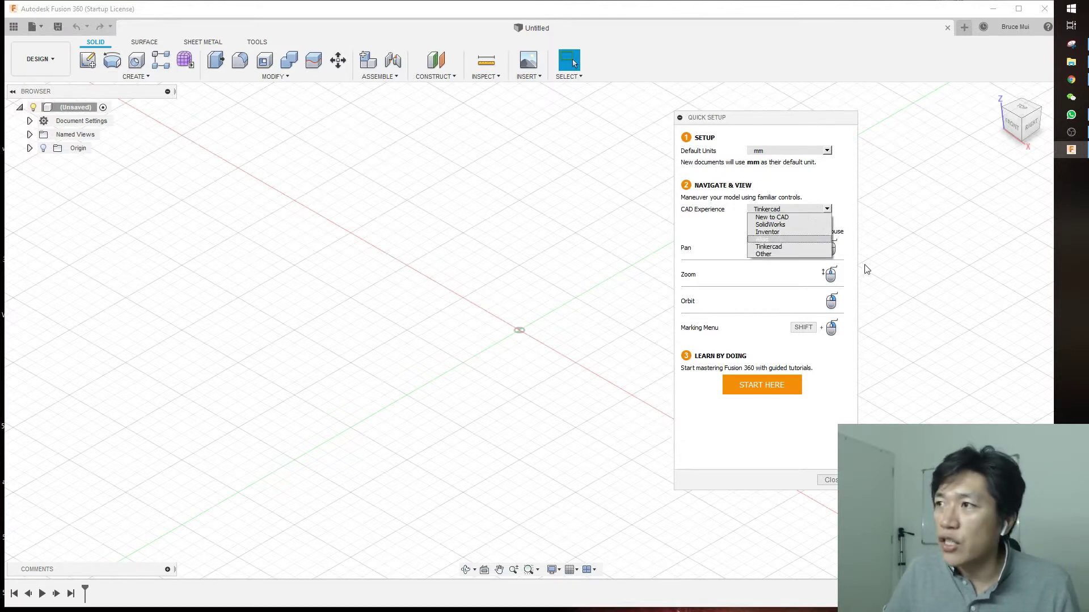
pyautogui.click(858, 215)
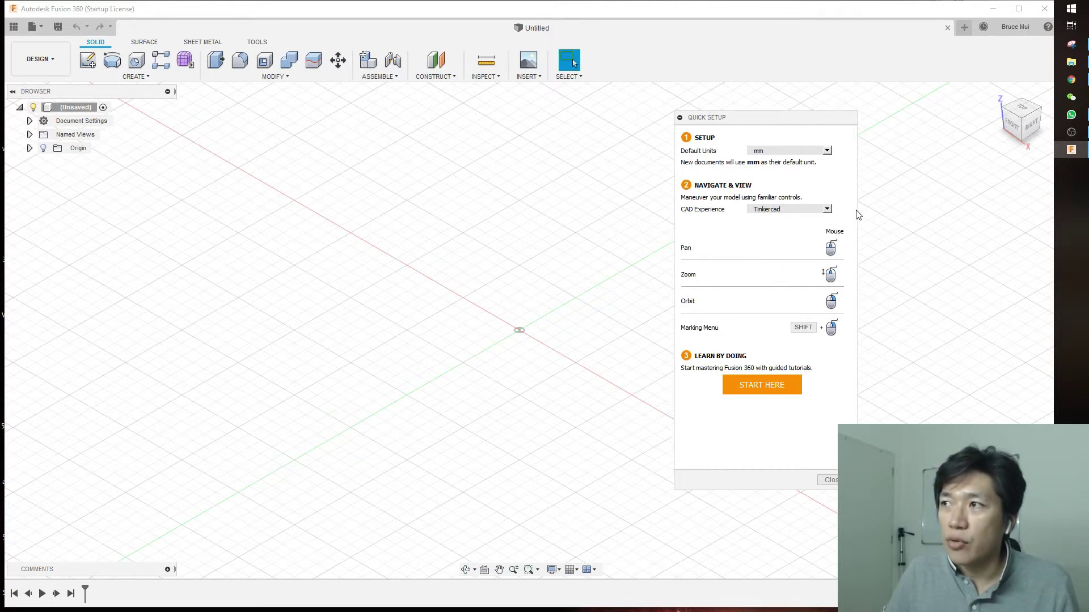
pyautogui.click(826, 151)
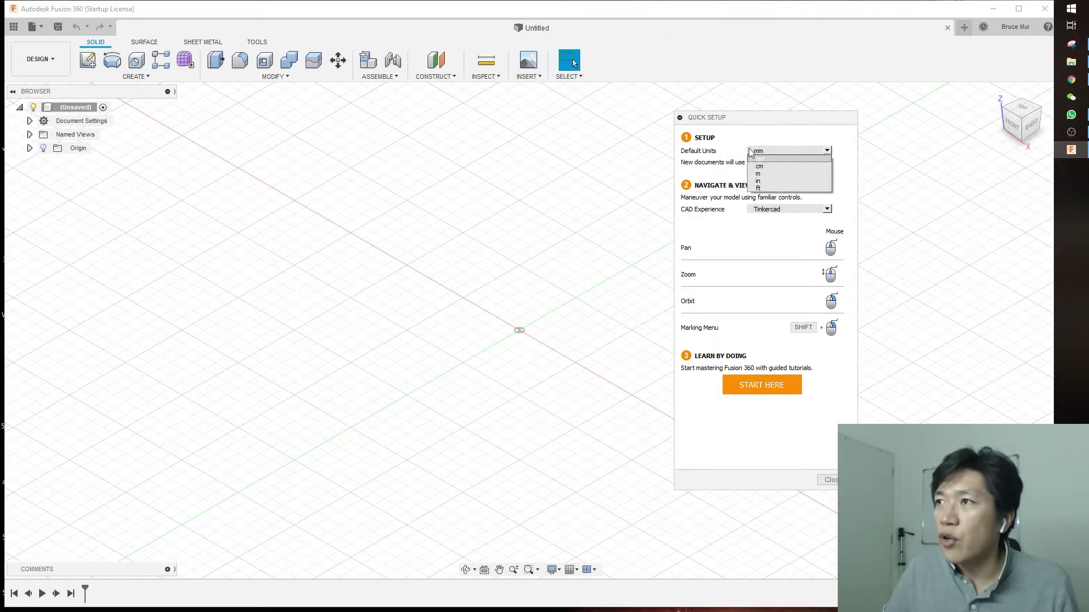
pyautogui.click(775, 150)
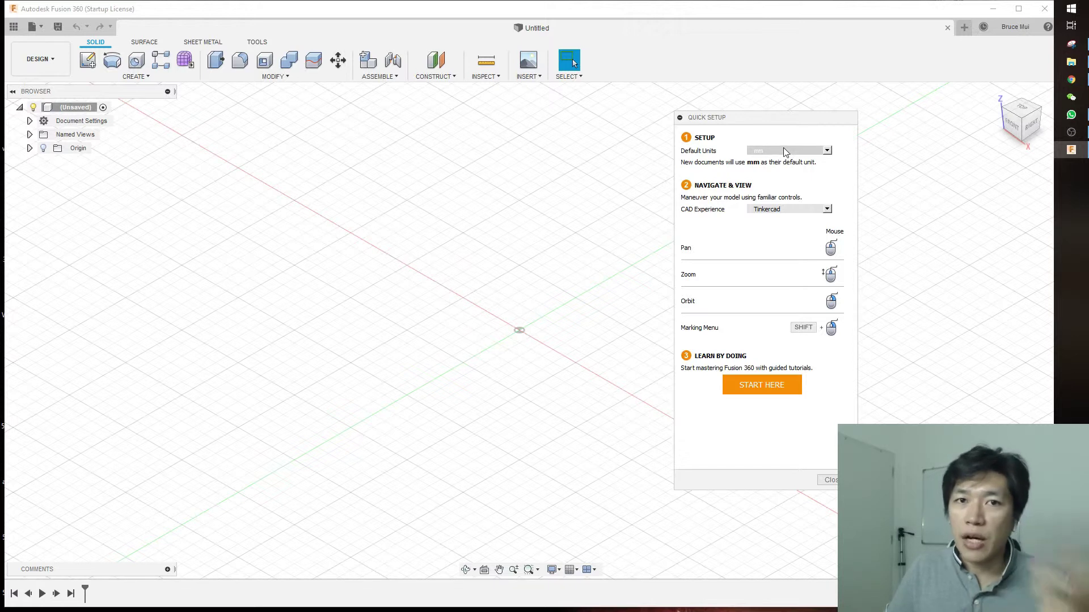
pyautogui.click(783, 148)
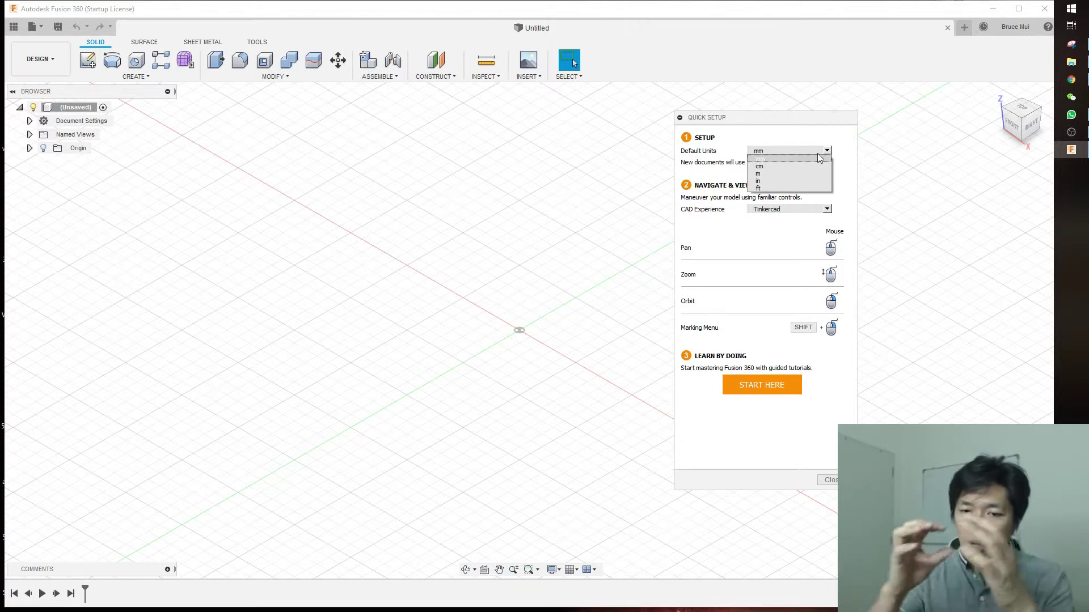
pyautogui.click(851, 170)
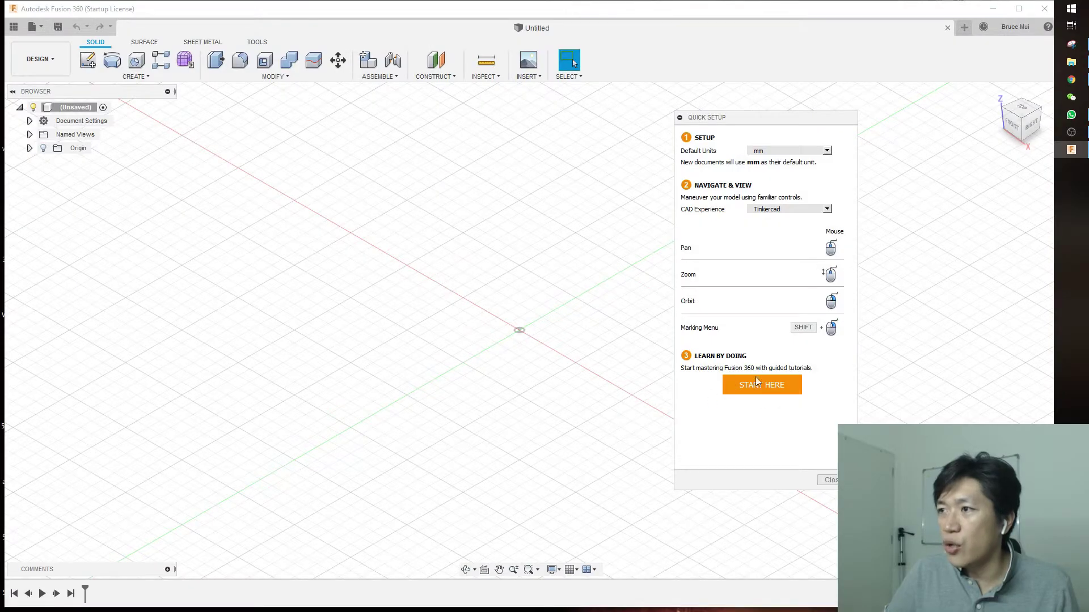
# Open the START HERE self-paced learning courses page, close the duplicate tab, and return to Fusion 360.
pyautogui.click(766, 384)
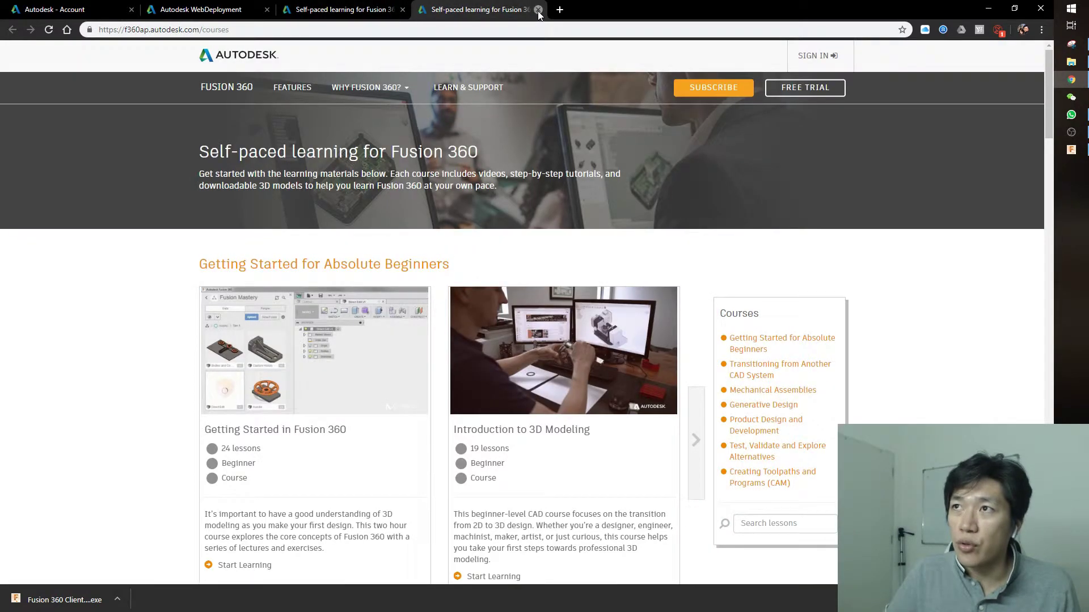
pyautogui.click(538, 10)
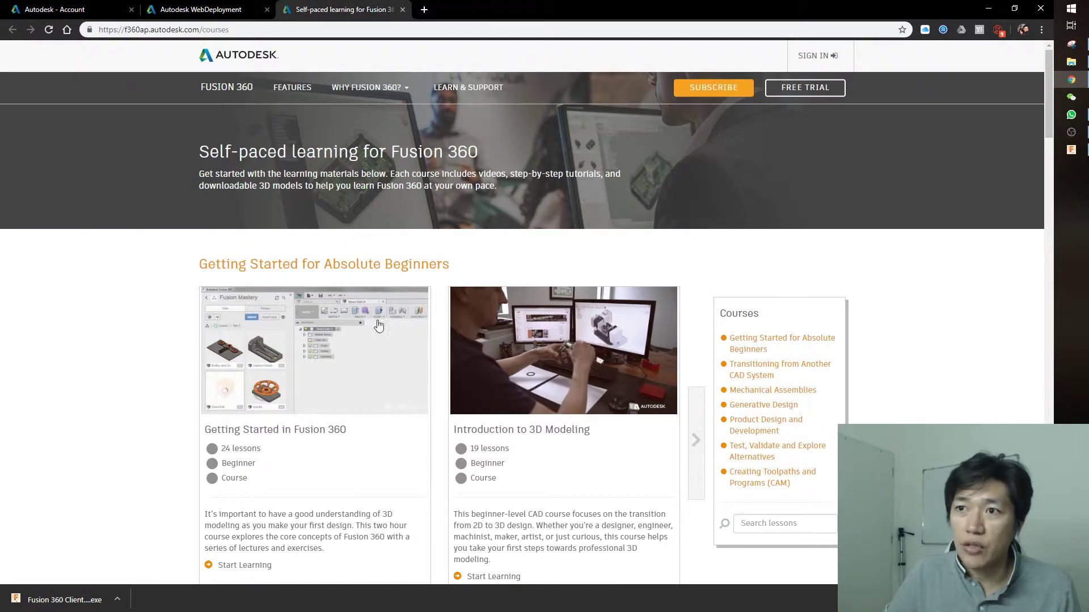
pyautogui.scroll(-2, 430, 322)
pyautogui.scroll(-6, 430, 322)
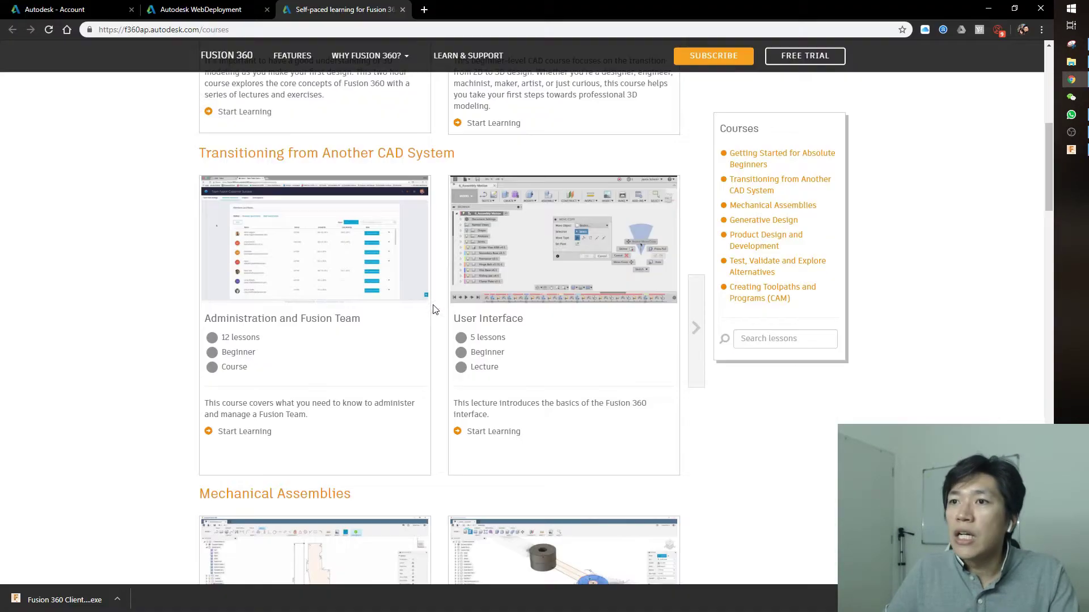
pyautogui.scroll(3, 433, 309)
pyautogui.hotkey('alt', 'Tab')
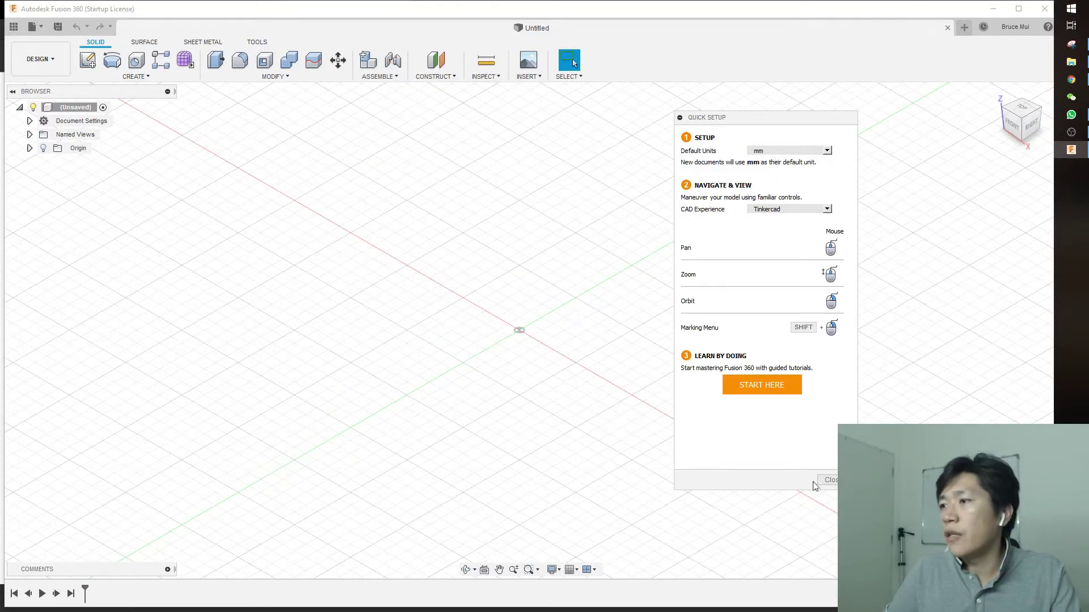
# Close Quick Setup, collapse the Learning Panel, and open My First Project in the Data Panel.
pyautogui.click(829, 481)
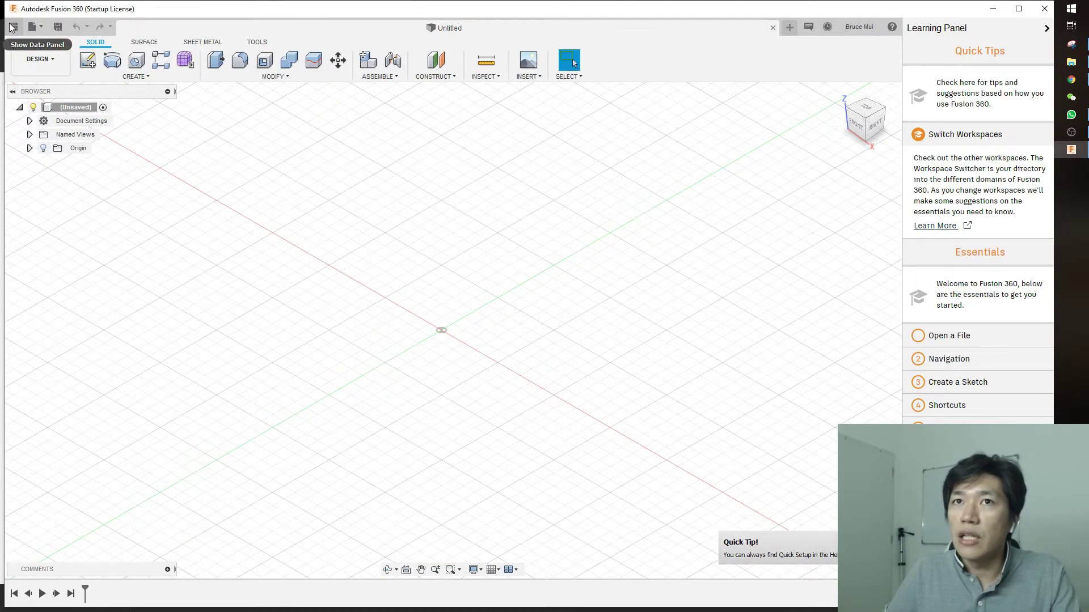
pyautogui.click(1047, 29)
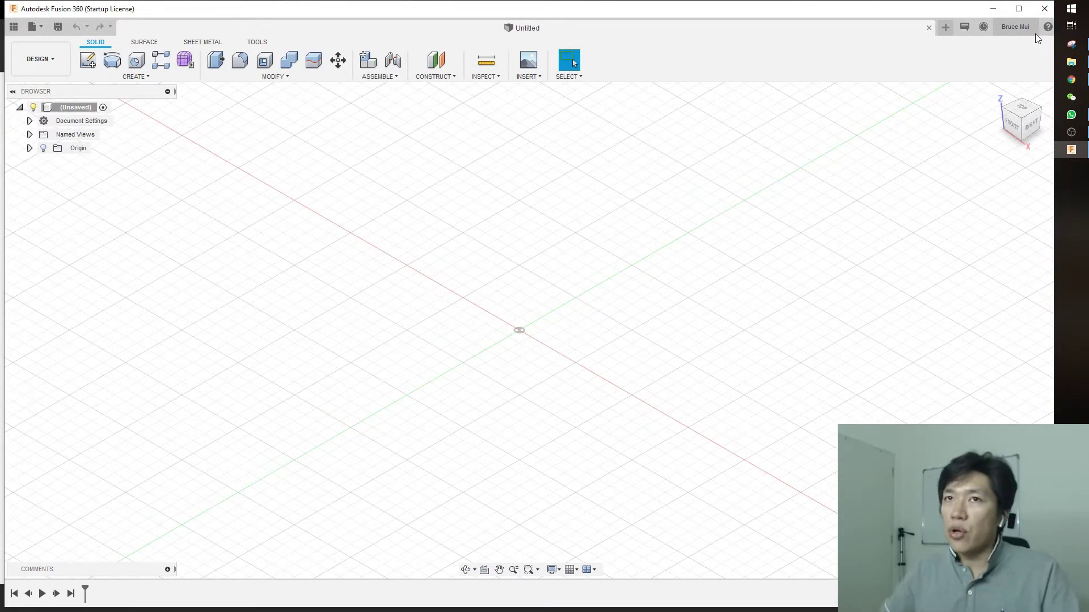
pyautogui.click(16, 27)
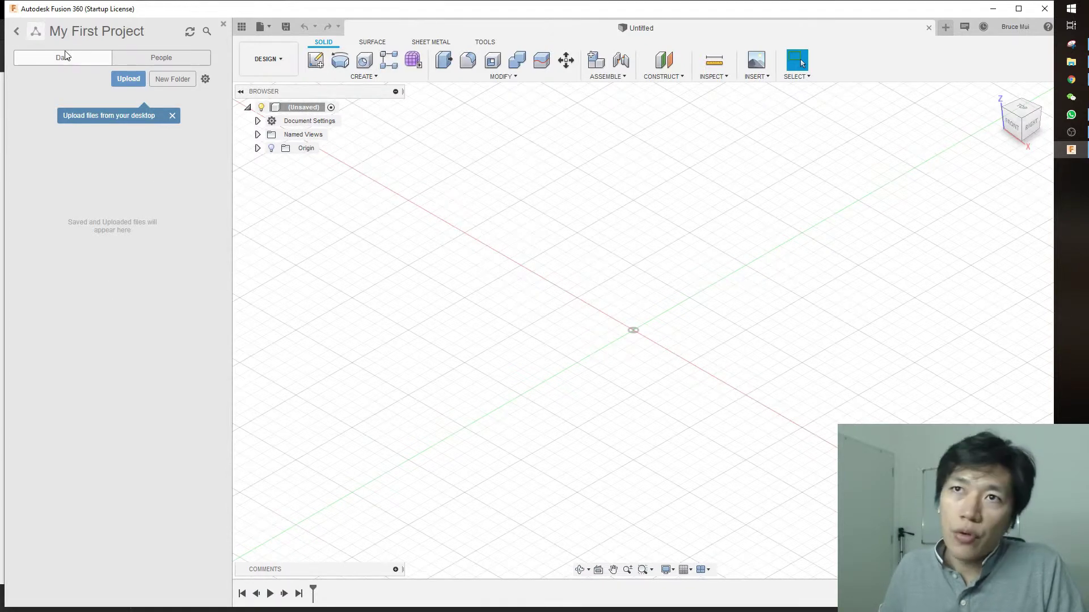
pyautogui.click(17, 32)
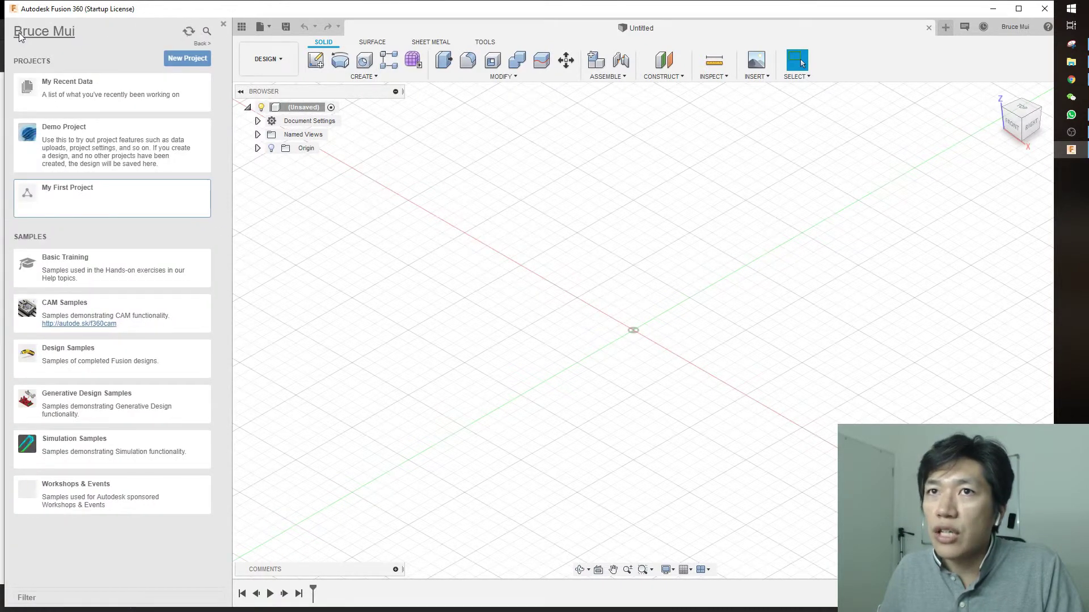
pyautogui.click(158, 182)
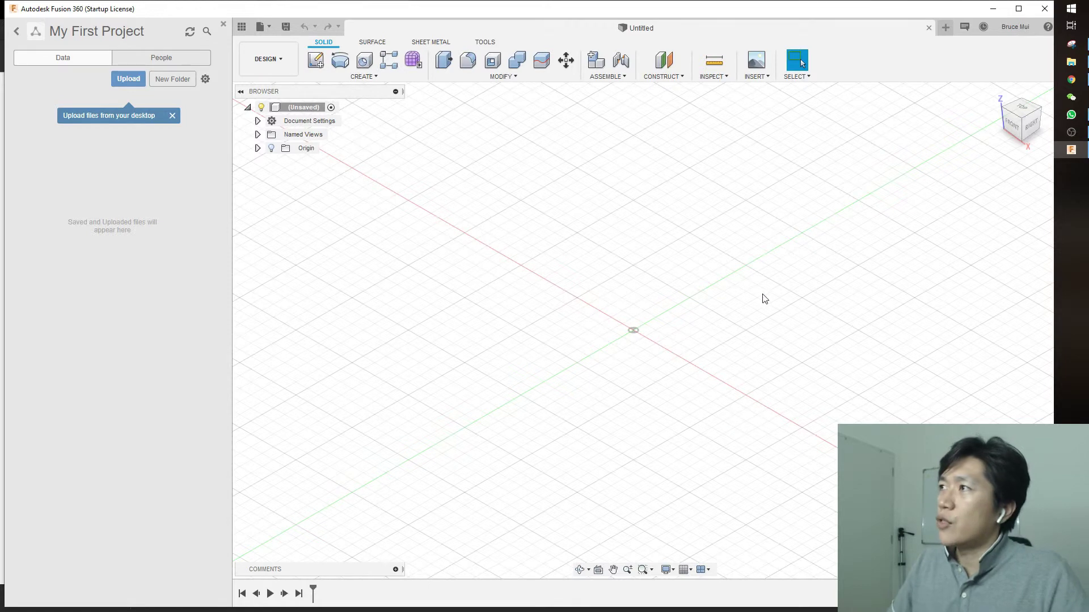
# Dismiss the account menu and Data Panel, then zoom out and pan to centre the grid.
pyautogui.click(1015, 27)
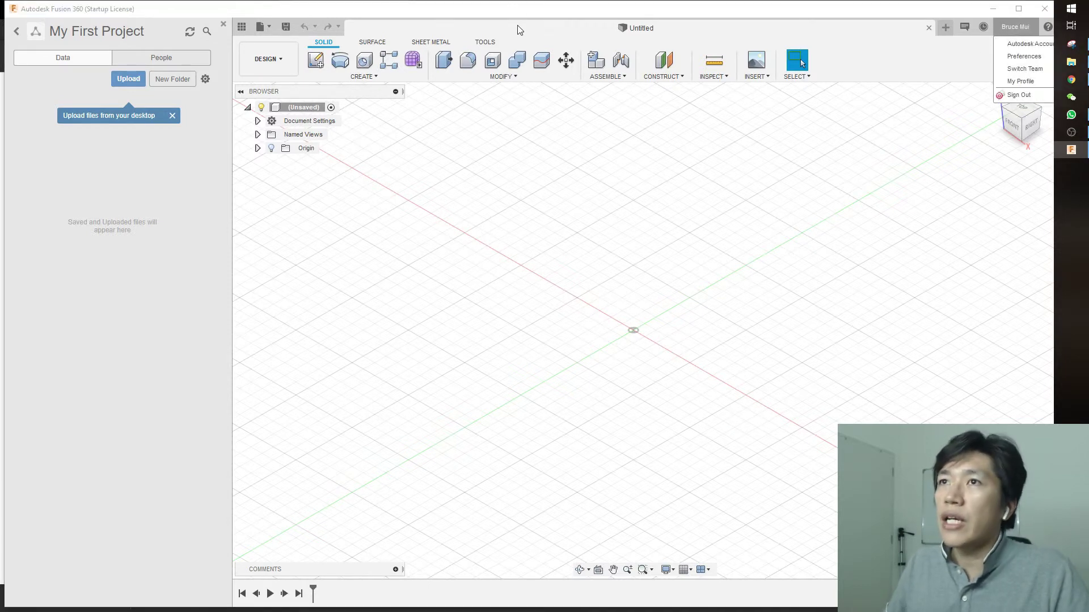
pyautogui.click(222, 25)
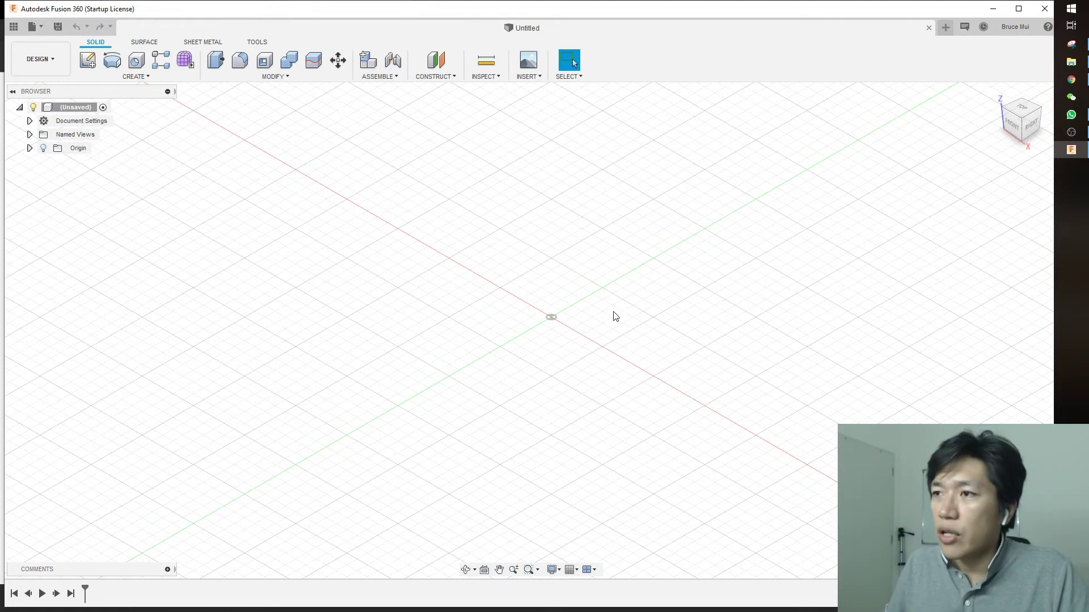
pyautogui.scroll(-4, 578, 325)
pyautogui.scroll(-5, 602, 298)
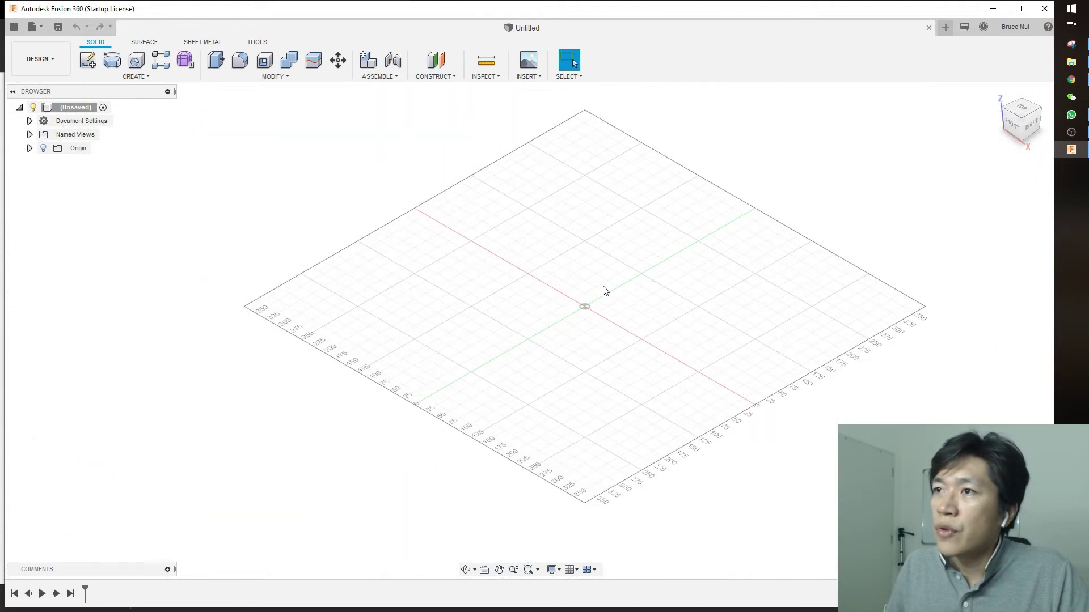
pyautogui.moveTo(765, 301); pyautogui.dragTo(700, 316, button='middle')
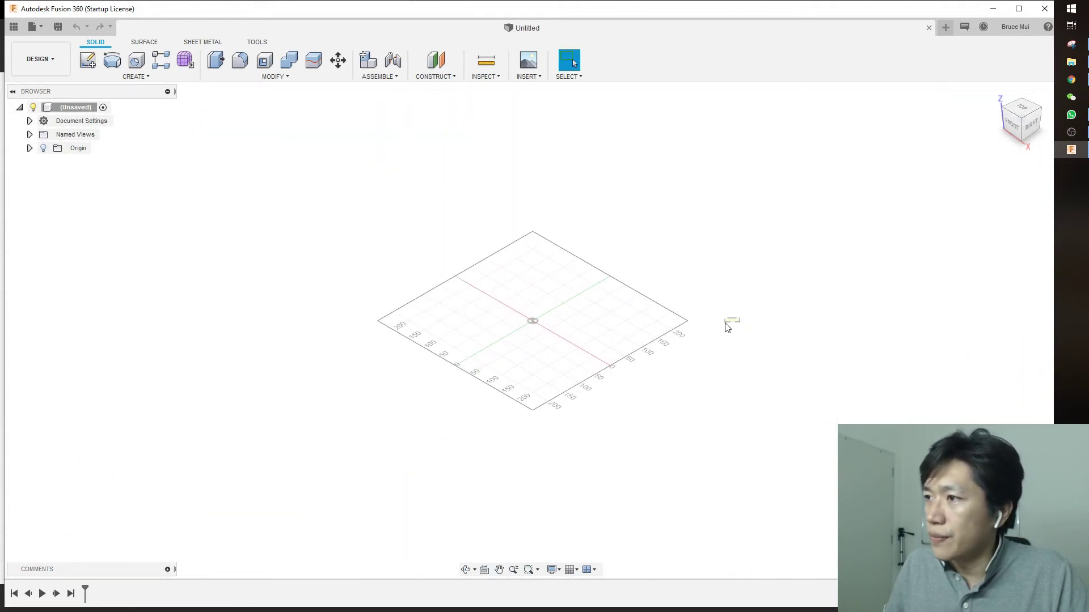